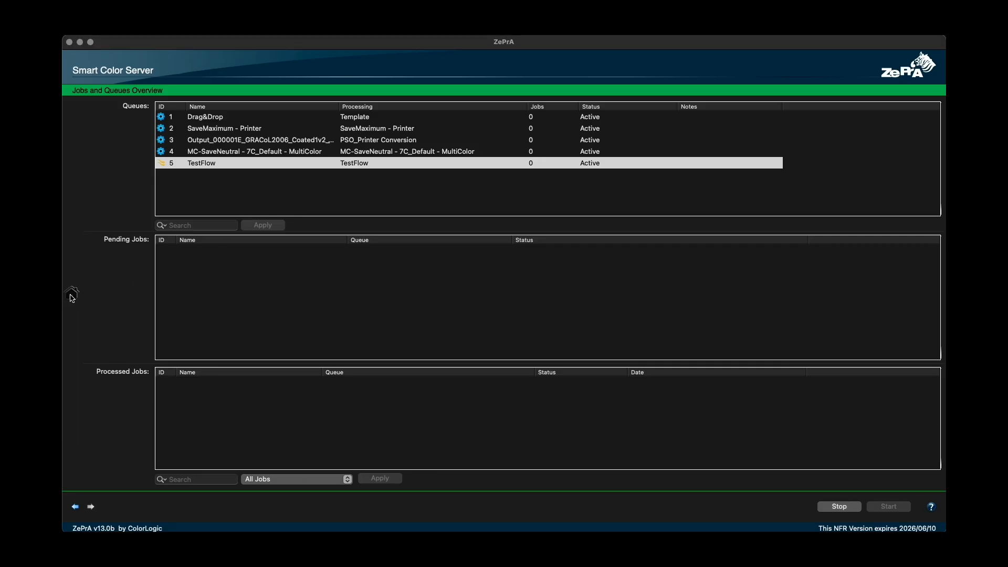
Review the procedures available for a new processing rule in TestFlow, discard the rule and return to the jobs and queues overview
mouse_move(72, 297)
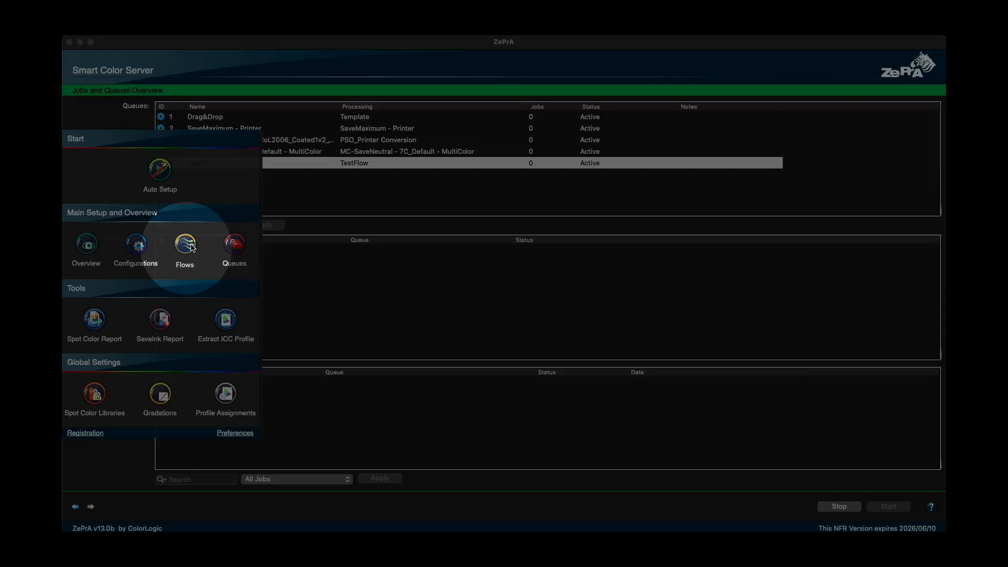
click(185, 245)
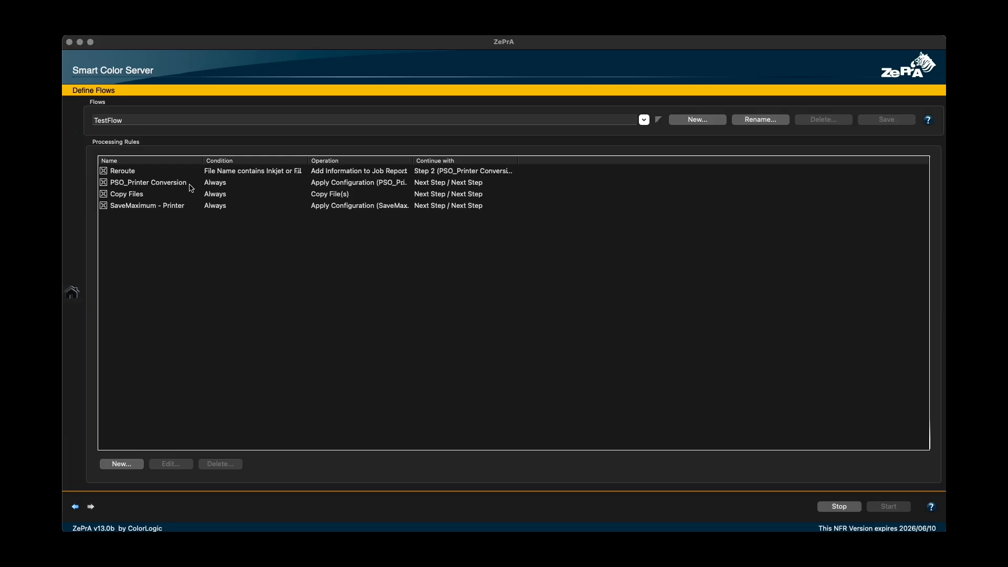
click(123, 466)
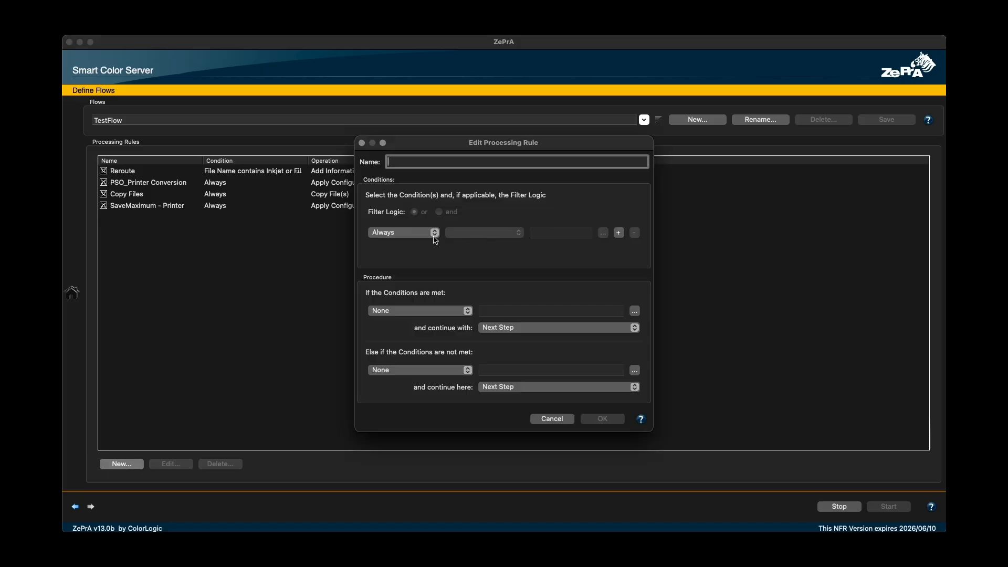
click(446, 314)
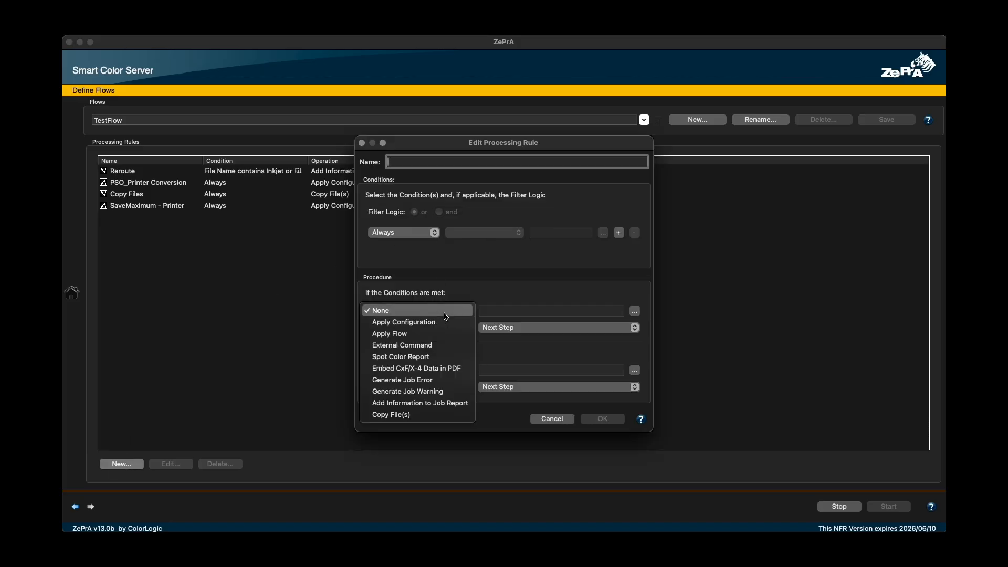
click(445, 315)
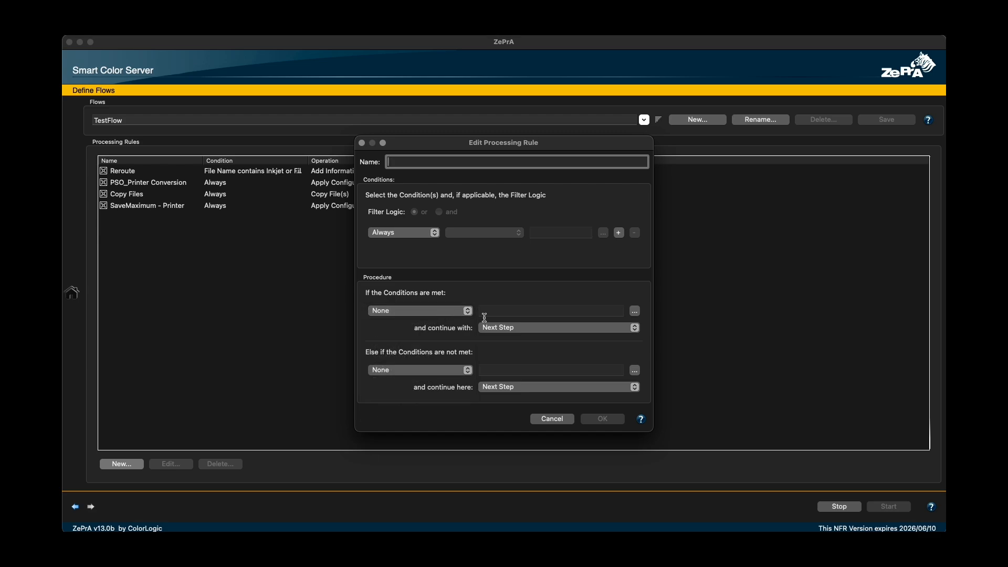
click(542, 421)
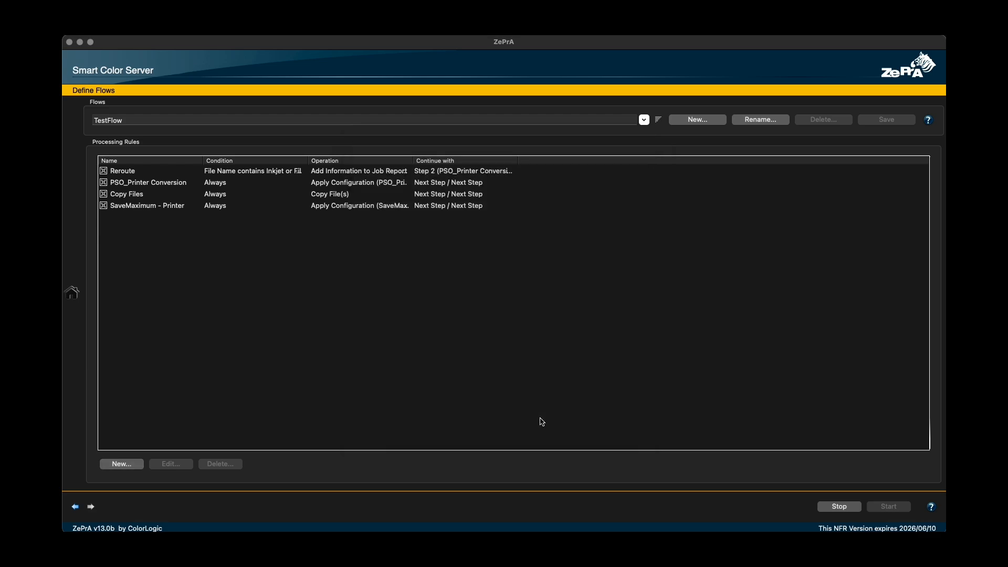
click(74, 295)
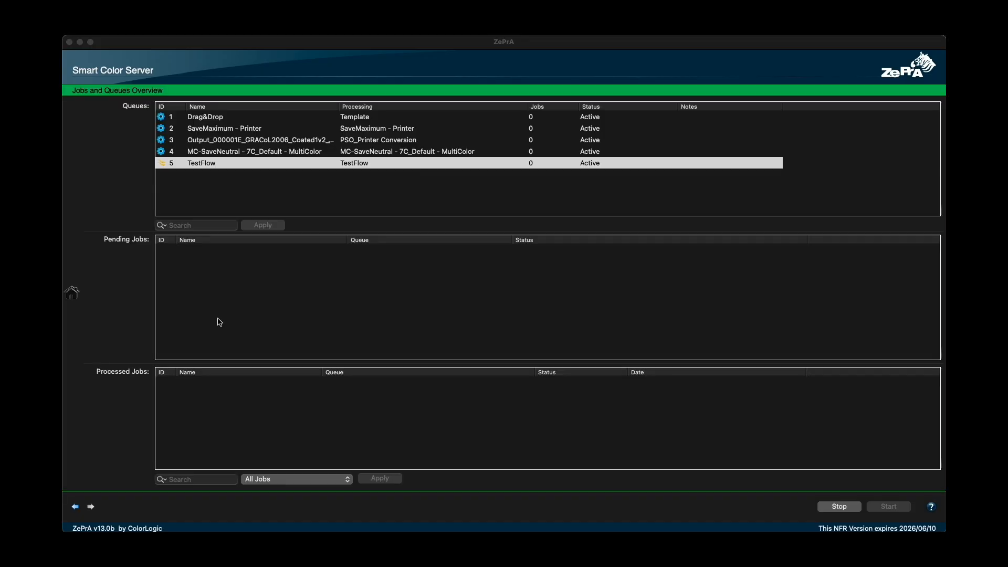
Start the Automatic Setup Wizard in the Link two configurations mode and continue to the configuration selection
click(72, 292)
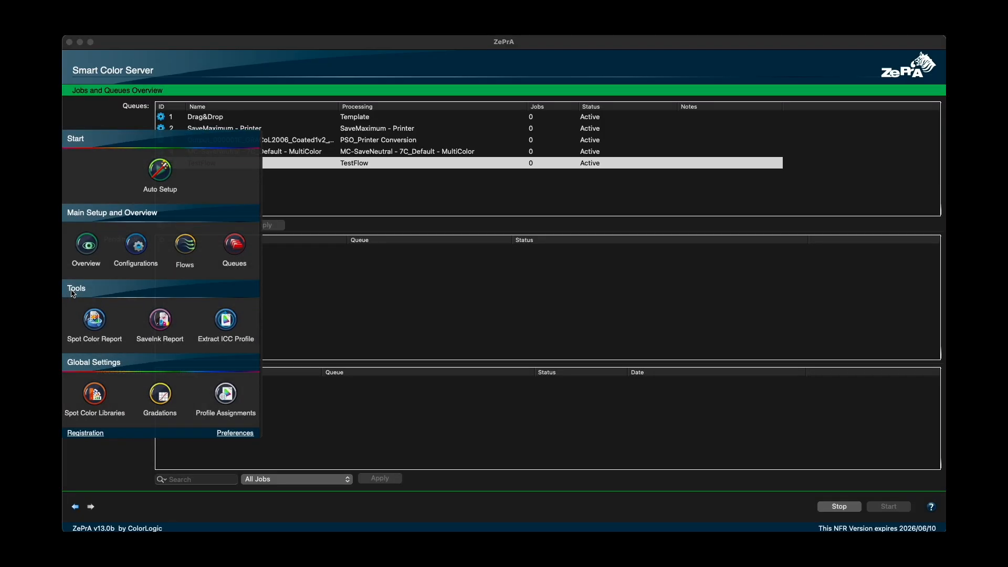
click(164, 174)
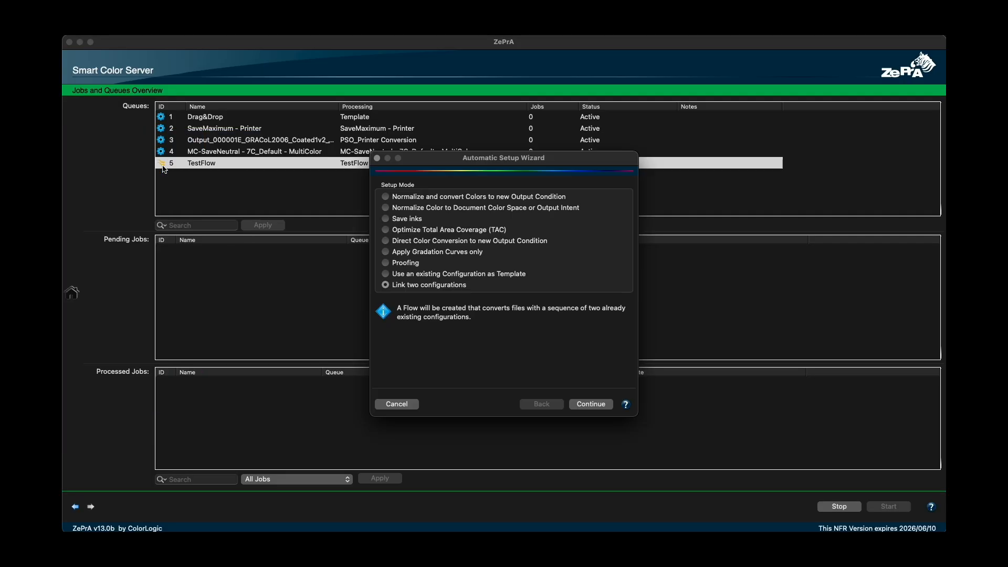
click(420, 286)
click(586, 406)
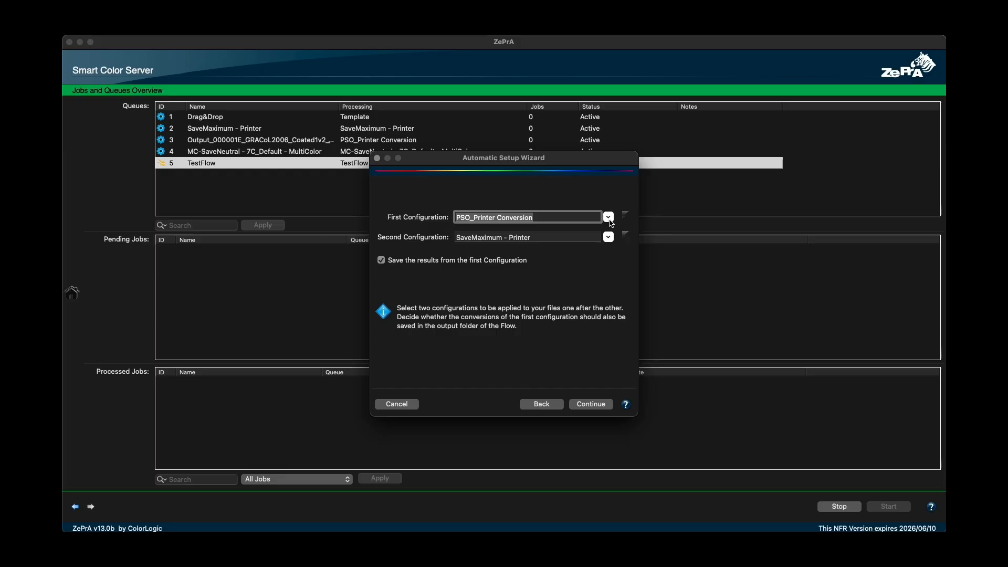
Link PSO_Printer Conversion as first and SaveMaximum - Printer as second configuration, with the first configuration's results saved
click(608, 217)
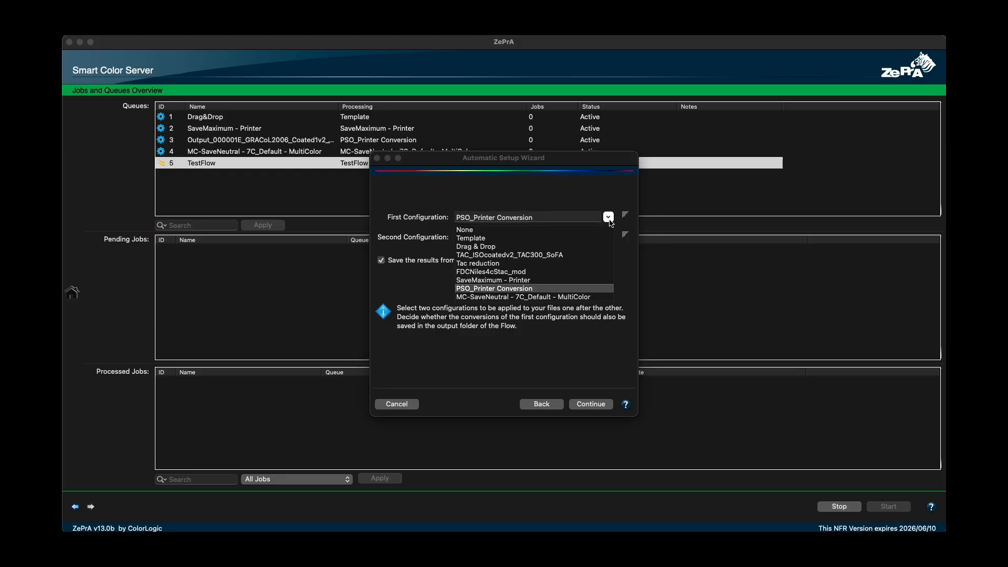
click(577, 289)
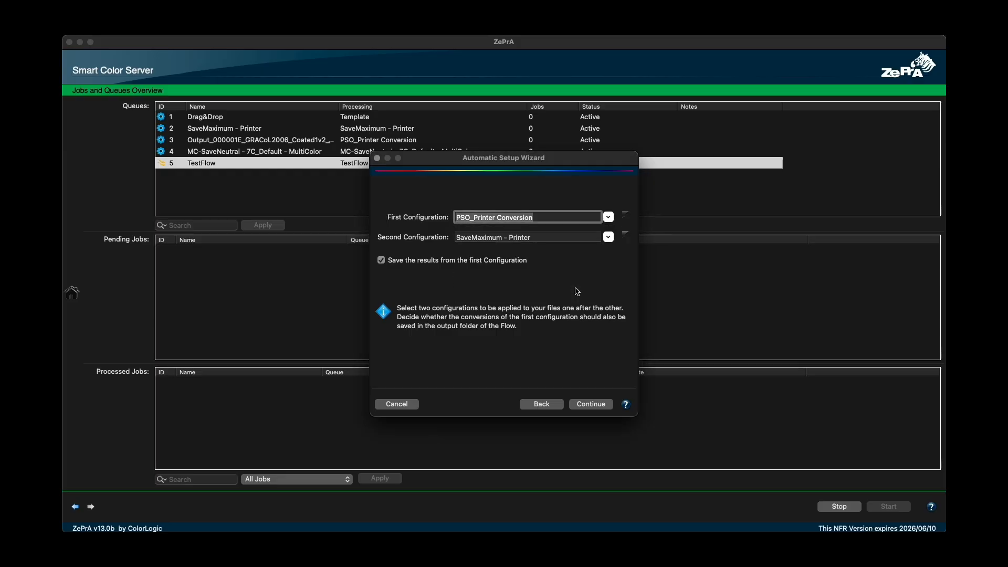
click(608, 238)
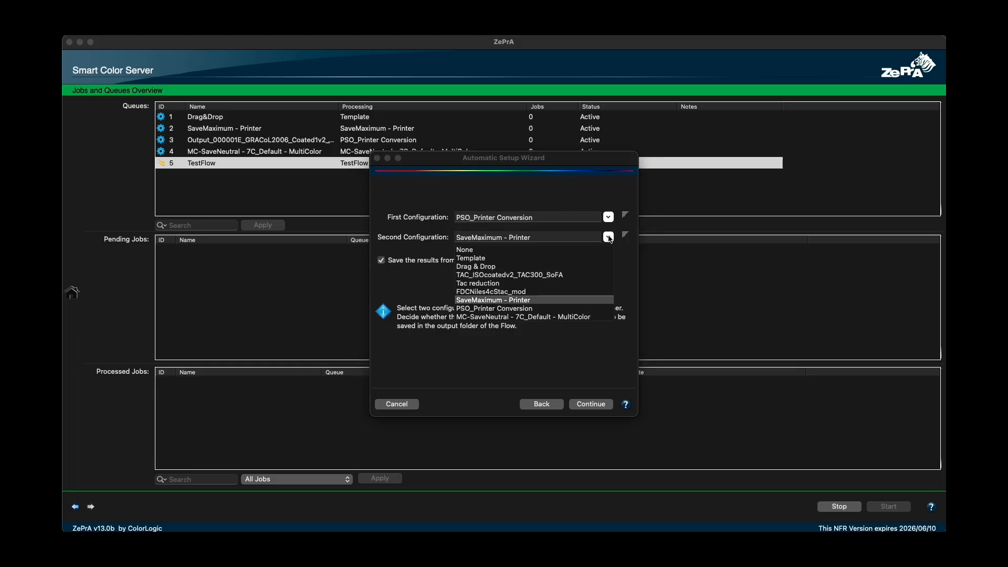
click(558, 300)
click(381, 261)
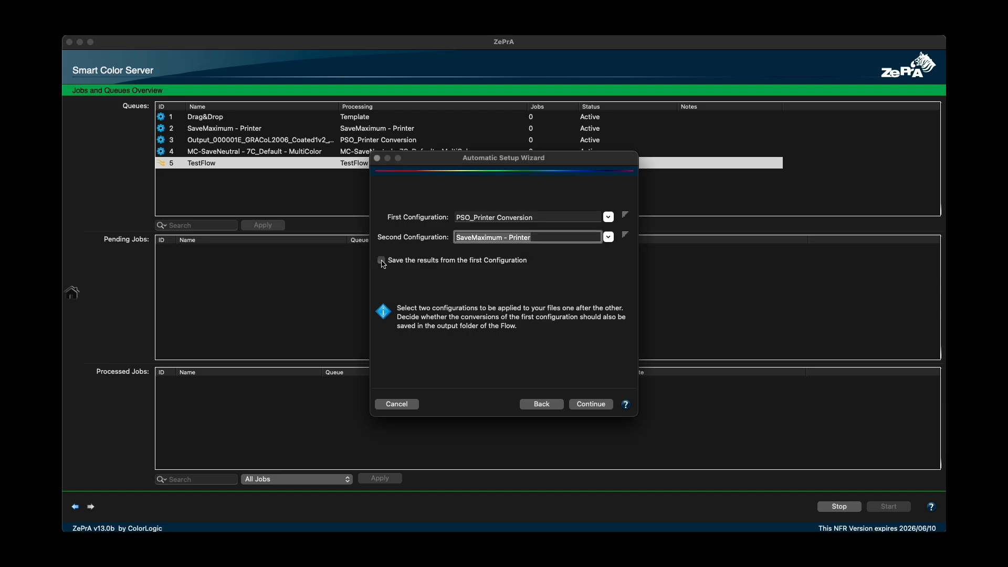
click(382, 261)
Name the queue InkjetProofing and create it with a PDF job report
click(591, 405)
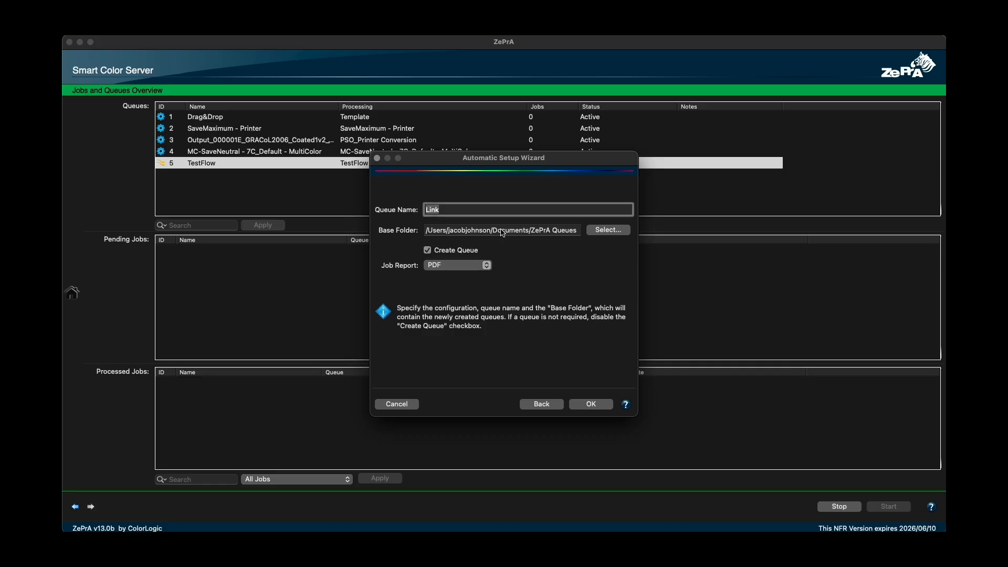
text(InkjetProofing)
click(591, 404)
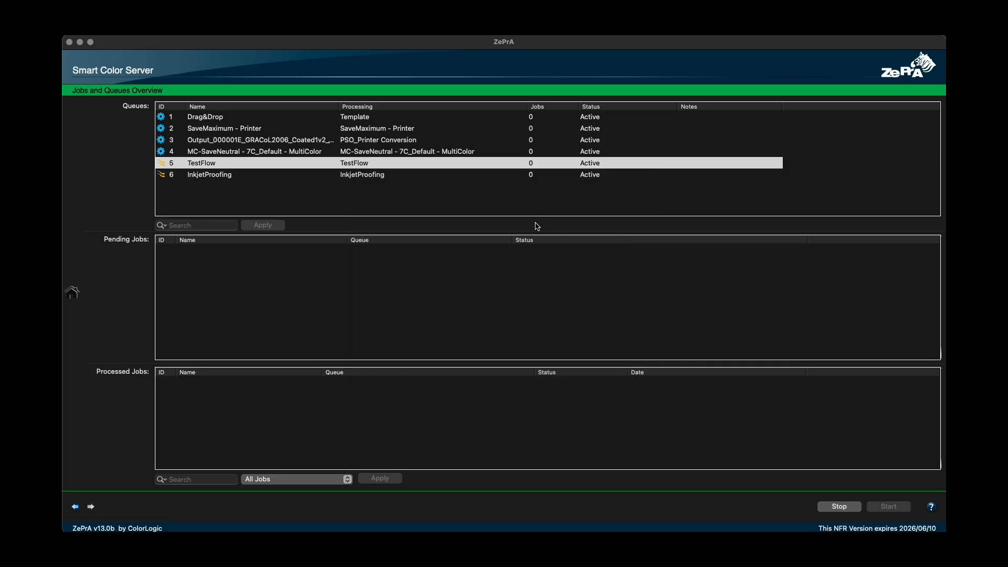
Compare how the InkjetProofing and TestFlow flow queues are marked against the configuration queues in the overview
click(220, 175)
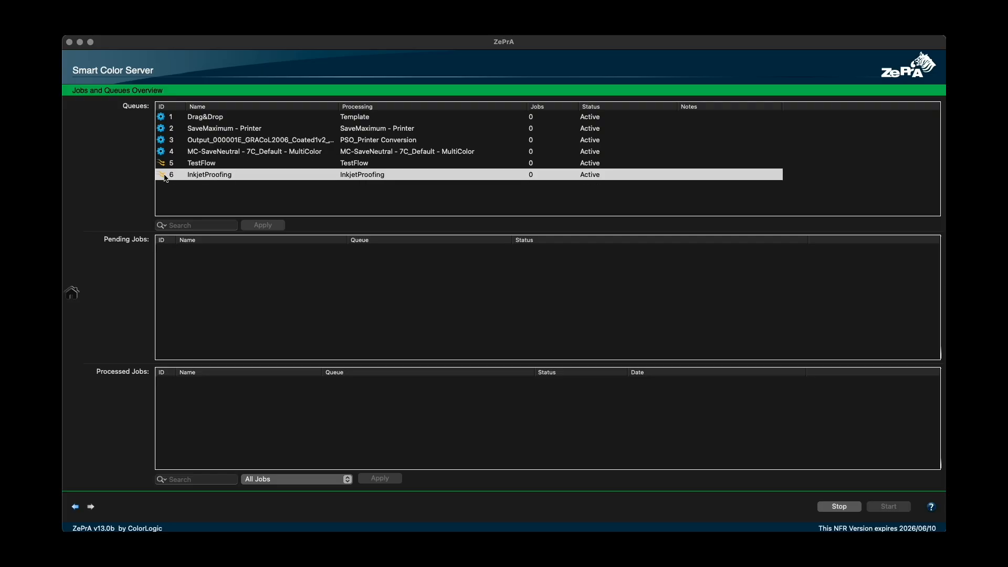
click(164, 163)
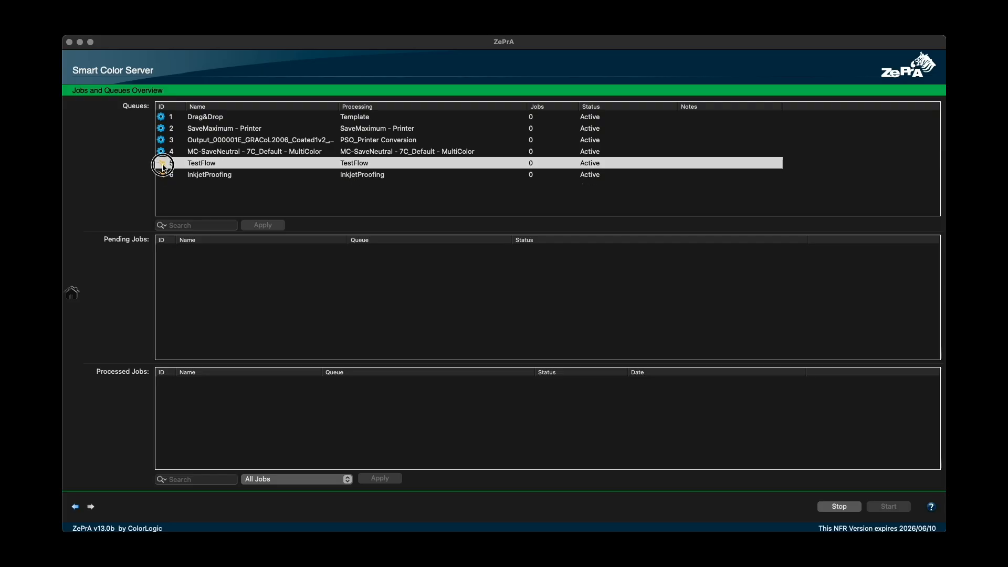
click(169, 143)
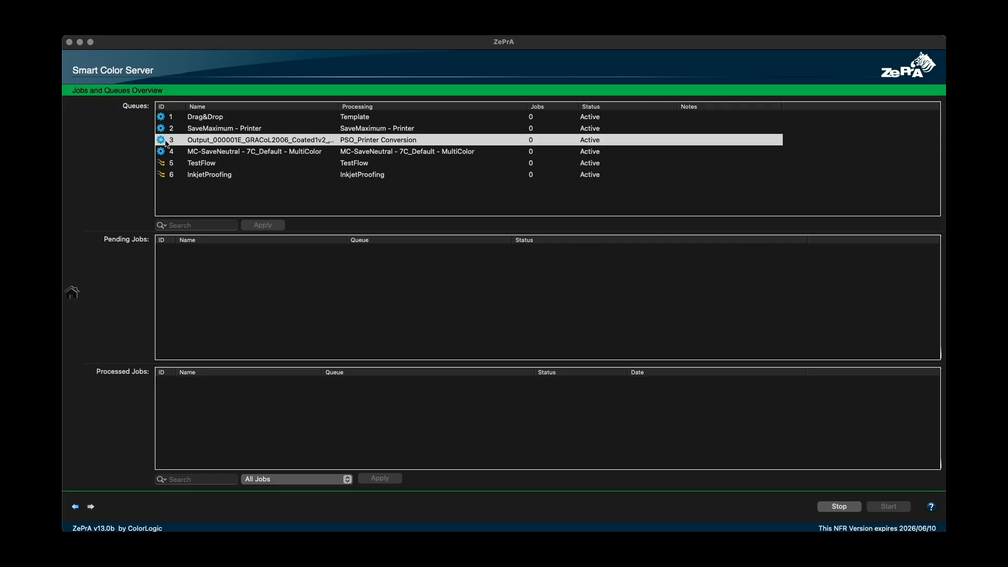
click(168, 152)
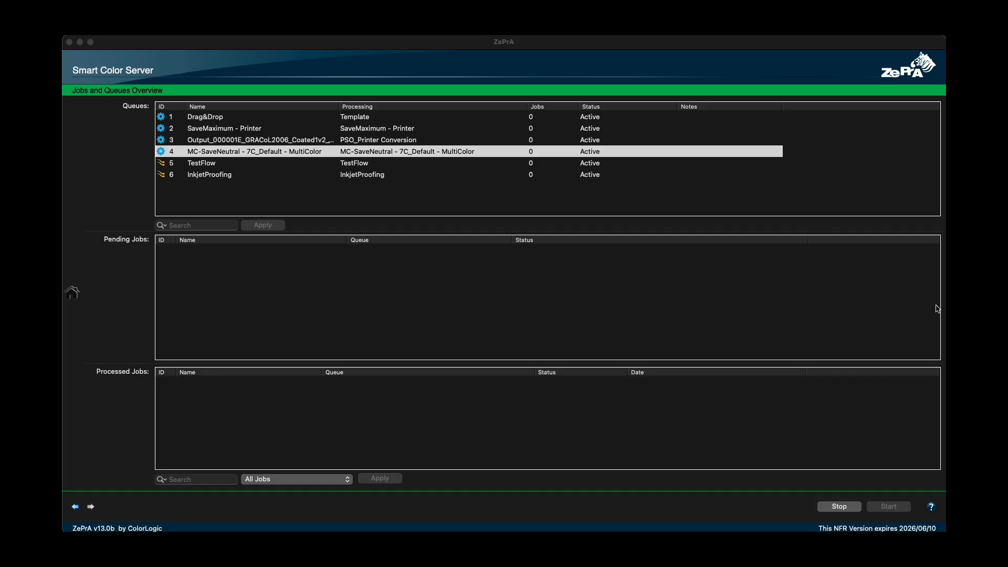
Switch to Finder's ZePrA Queues folder and move CLEditCMYK_Large_v31_144dpi.pdf from InkjetProofing's Done folder to its Input folder
click(966, 318)
drag(732, 138, 461, 125)
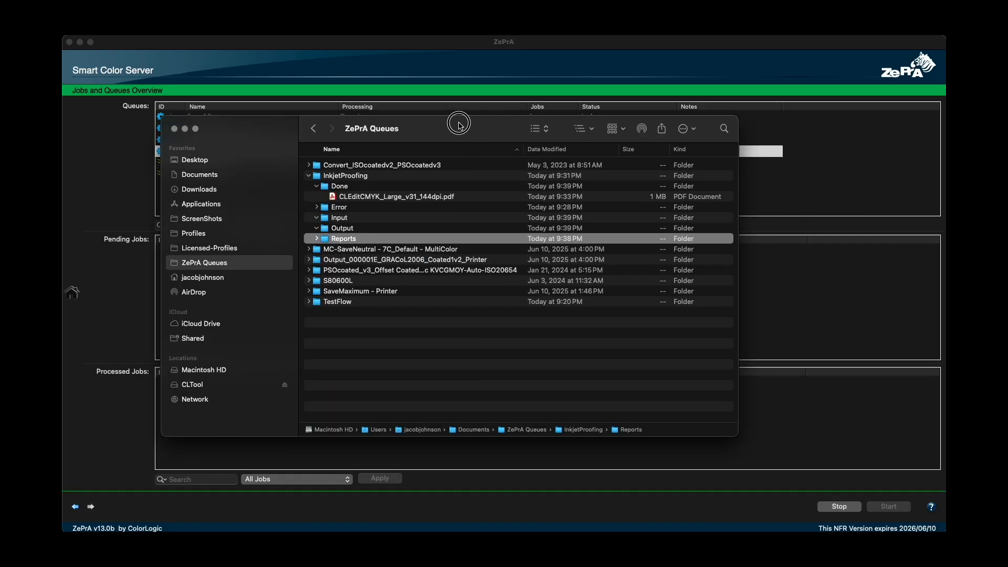
click(383, 198)
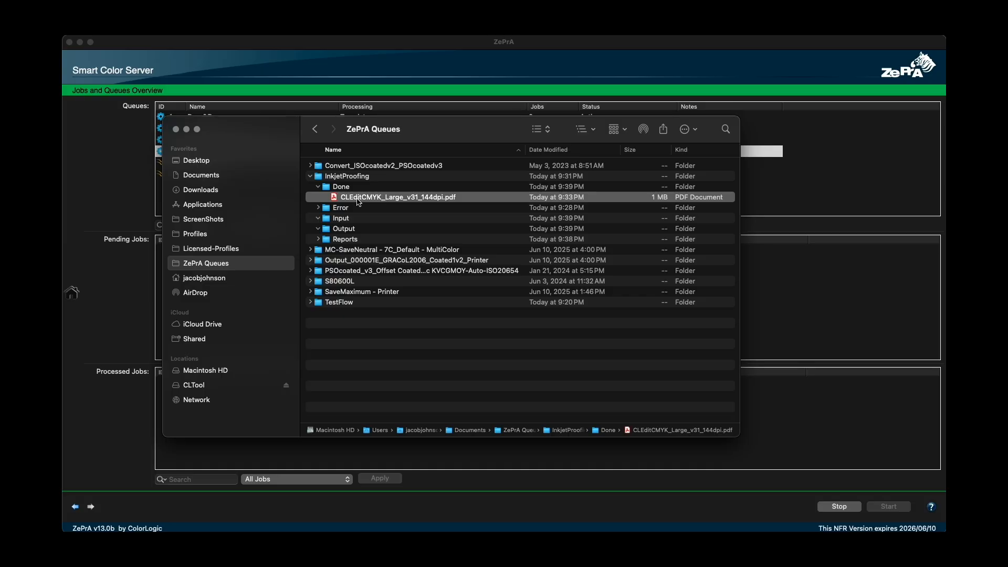
drag(359, 202, 349, 221)
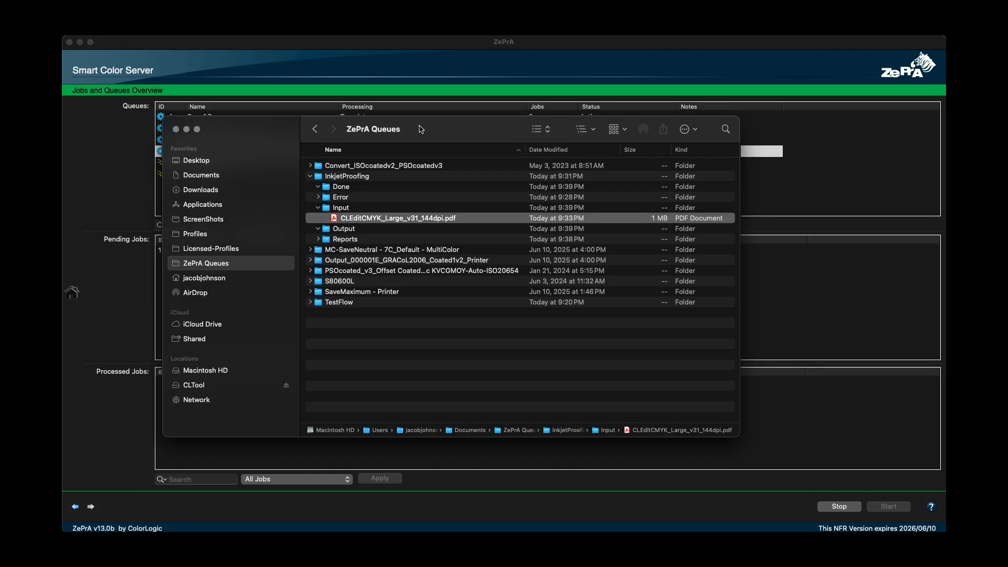
Watch the InkjetProofing job being processed and check the converted PDFs of both configurations in its Output folder
drag(416, 128, 509, 295)
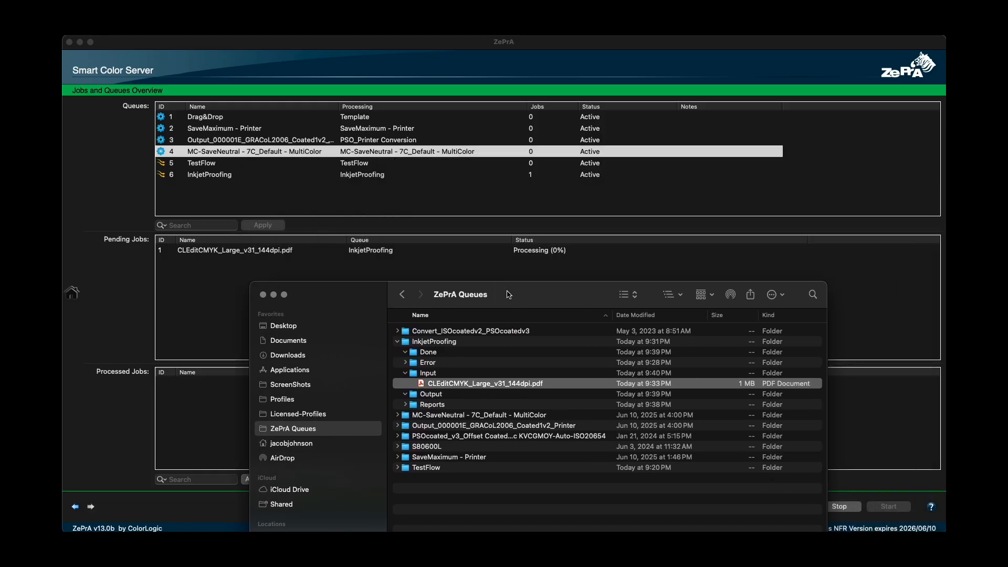
drag(509, 294, 469, 134)
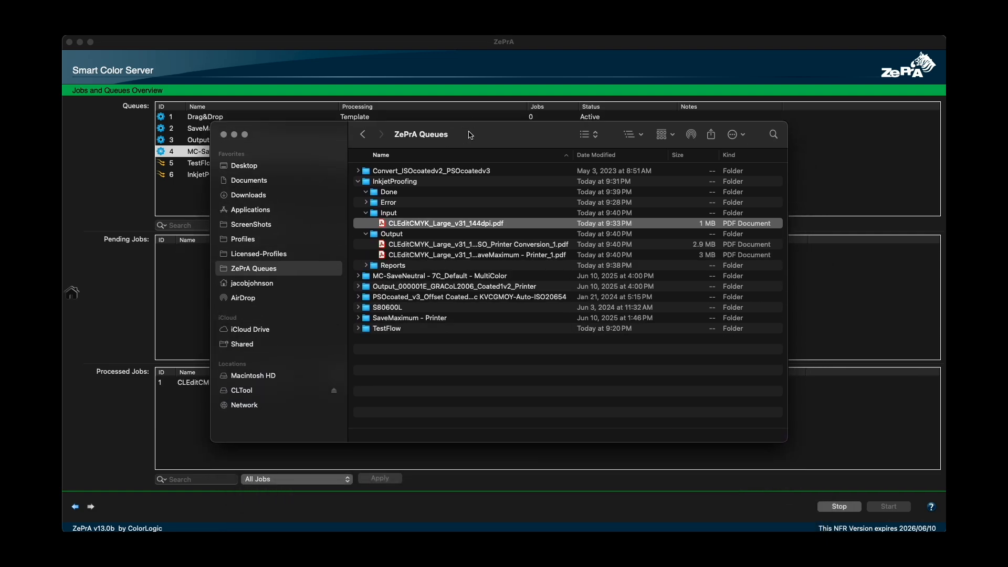
click(501, 245)
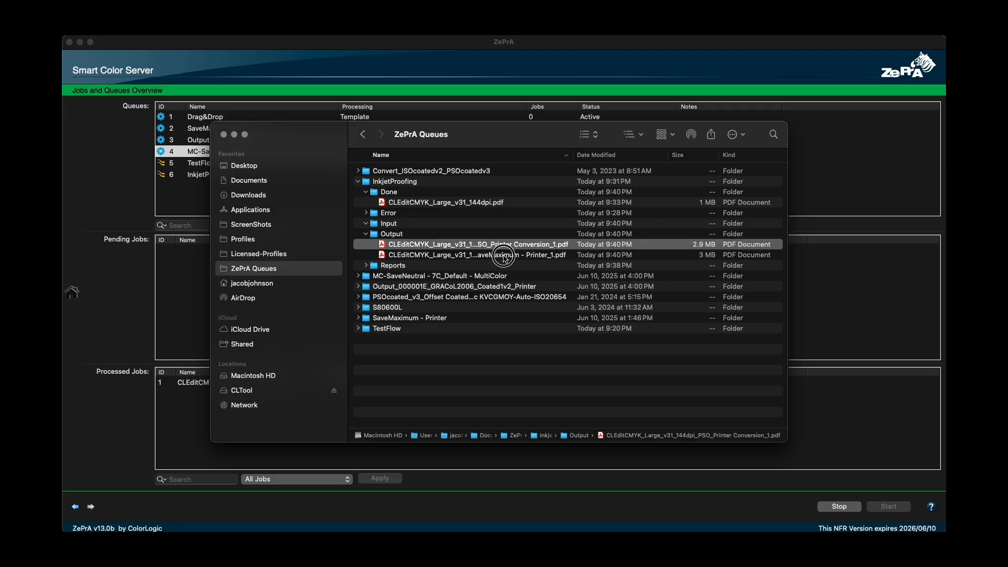
click(505, 257)
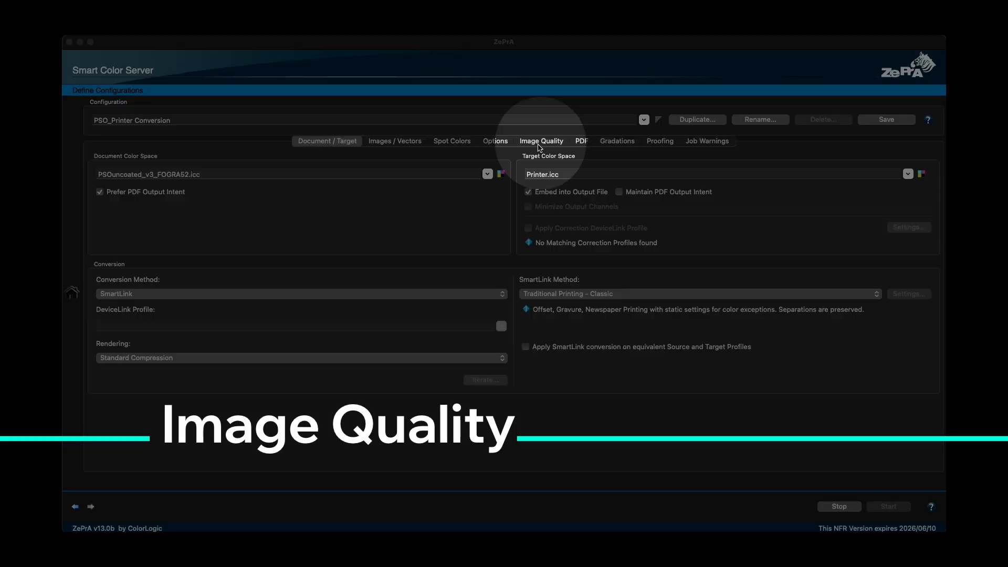
In the PSO_Printer Conversion configuration's Image Quality settings, enable Change Image Resolution and set it to 300 dpi
click(538, 142)
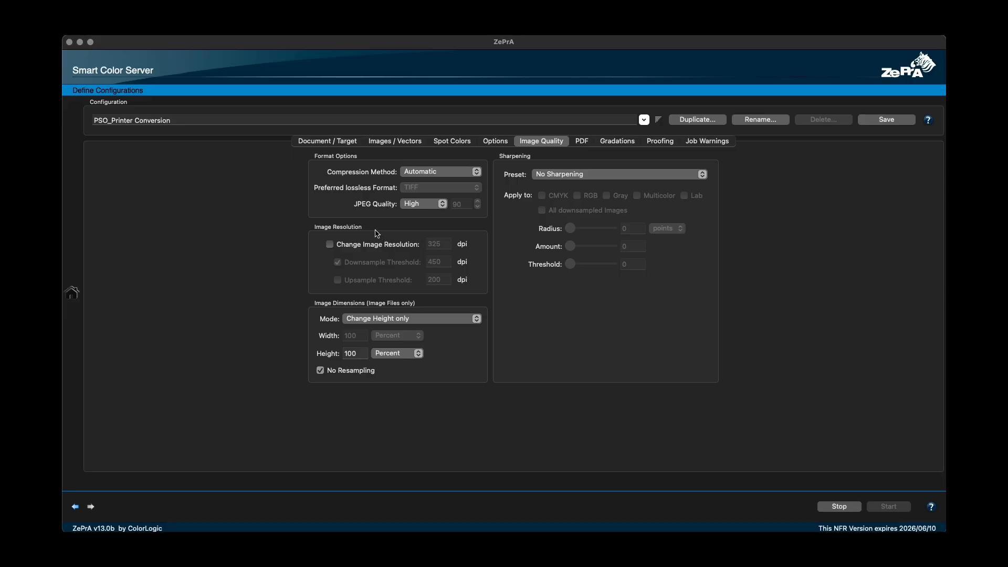
click(330, 244)
double_click(442, 245)
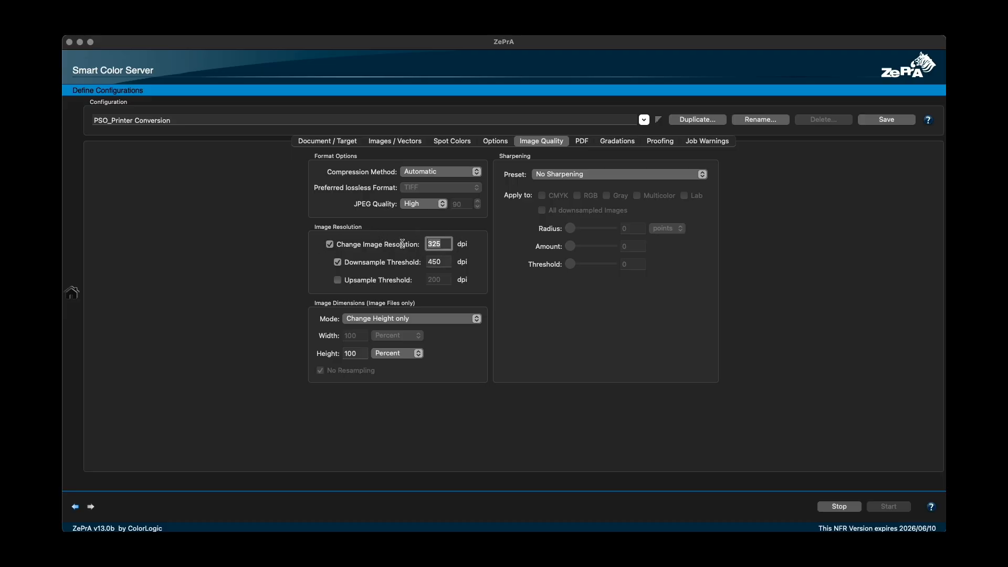
text(300)
key(Tab)
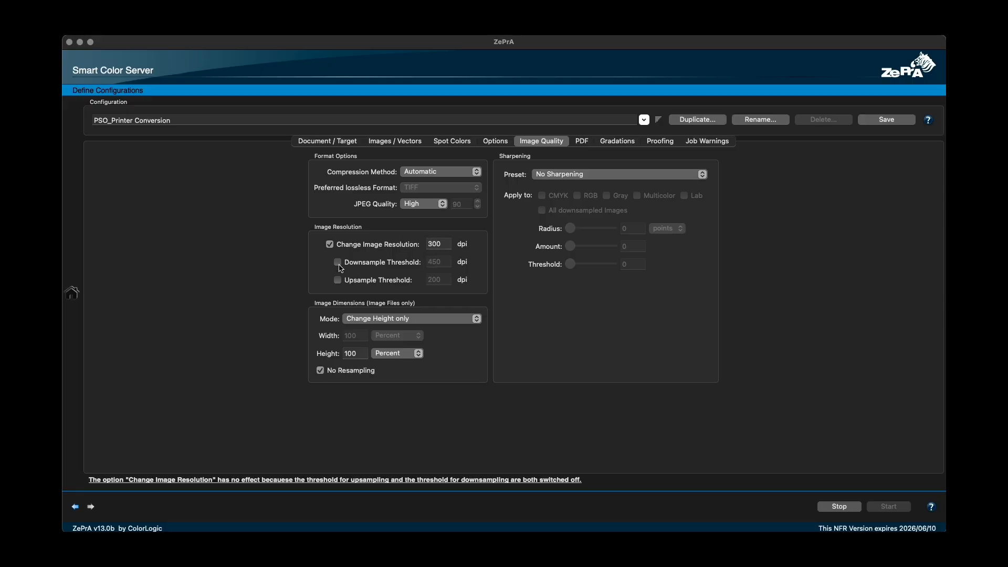
Try out the downsample and upsample thresholds, leave only downsampling enabled, and turn off Change Image Resolution
click(337, 262)
click(338, 281)
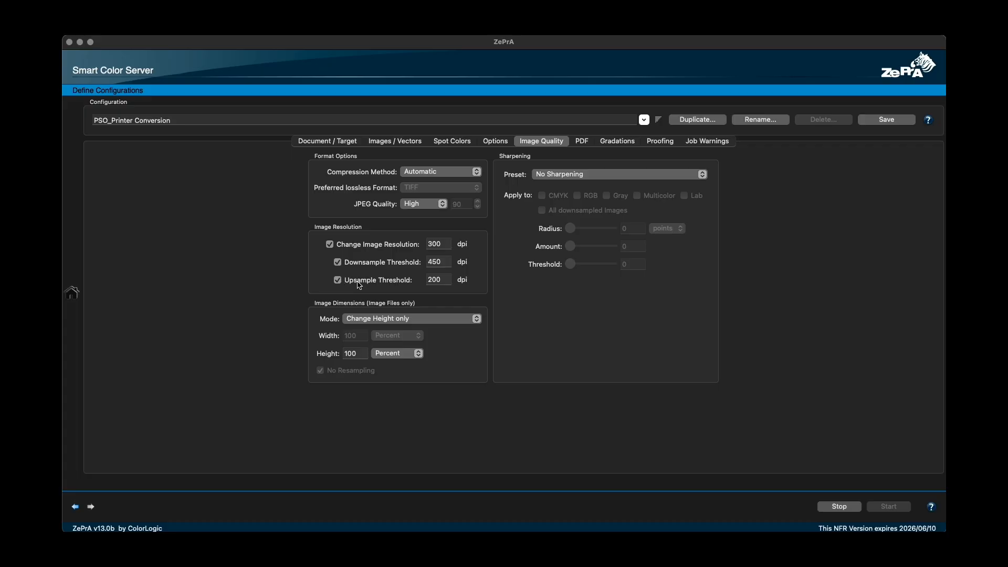
click(338, 281)
click(330, 244)
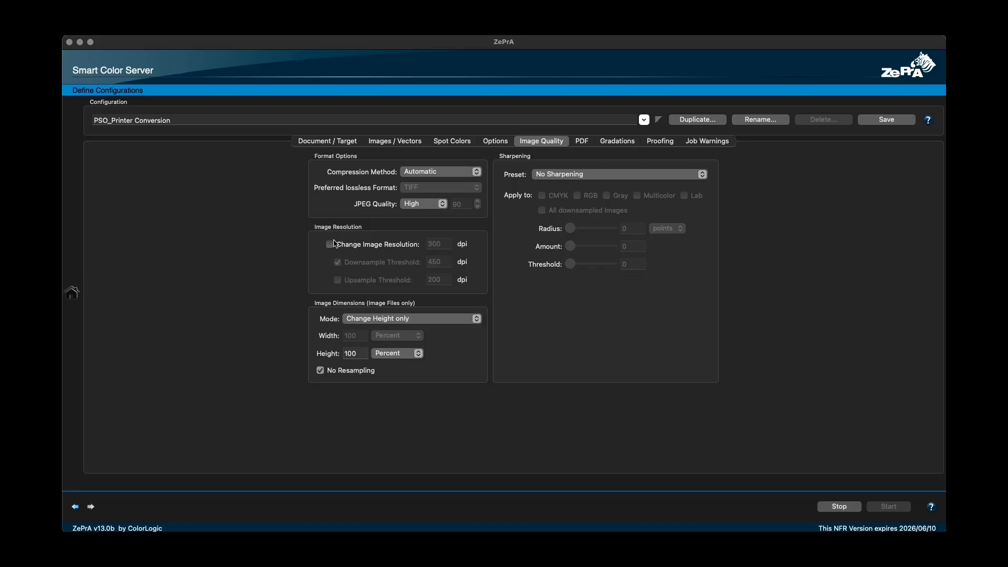
Set the image dimensions mode to Preserve Proportion (specify Width) with a width of 80 percent
click(432, 322)
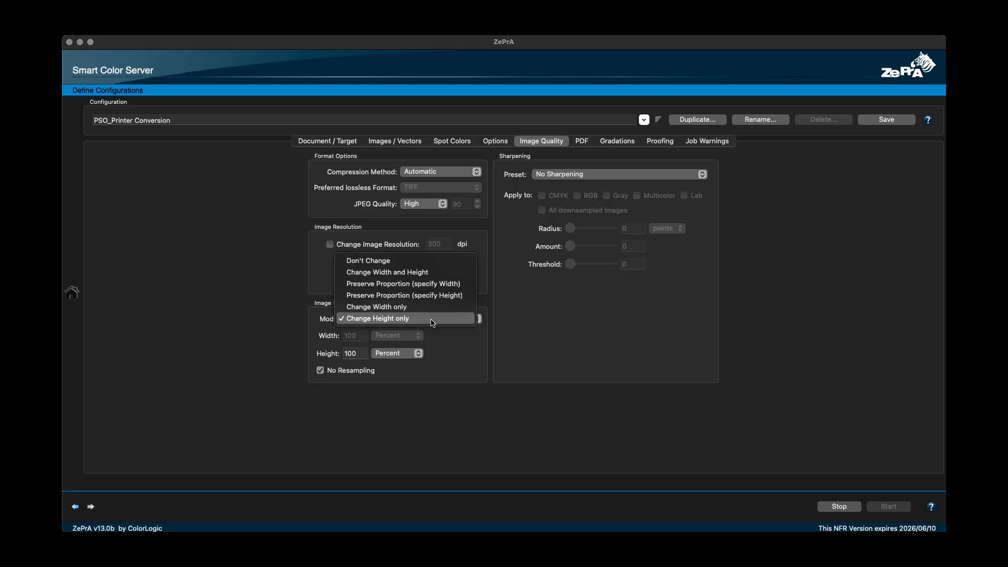
click(434, 284)
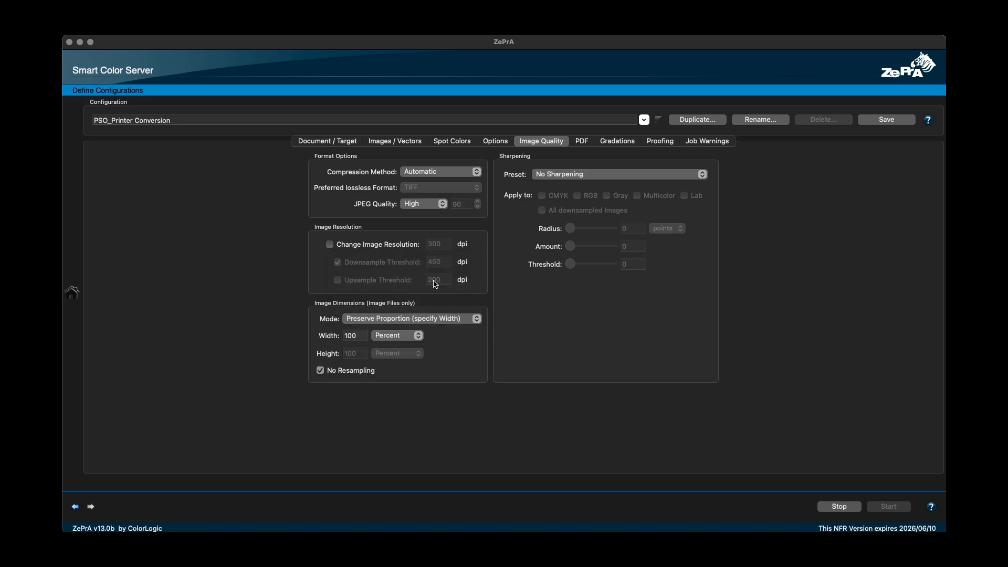
click(362, 336)
text(80)
key(Return)
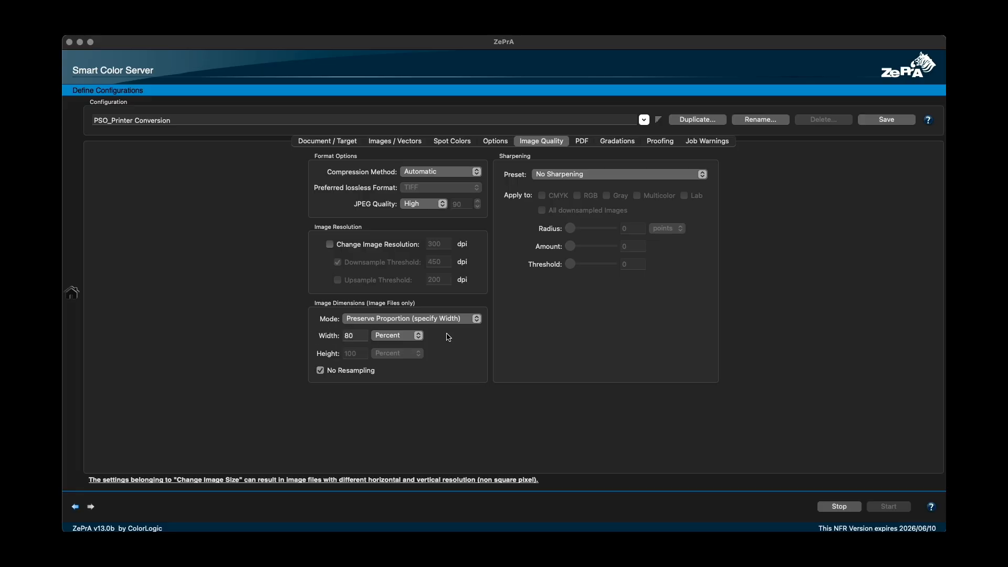
Check the available units for the image width and try turning No Resampling off and back on
click(409, 336)
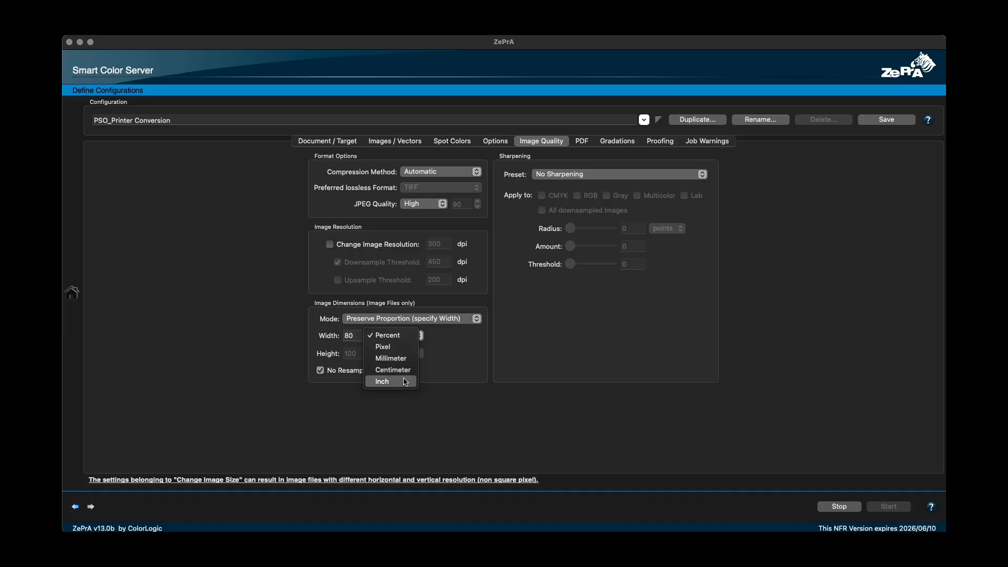
click(439, 351)
click(320, 370)
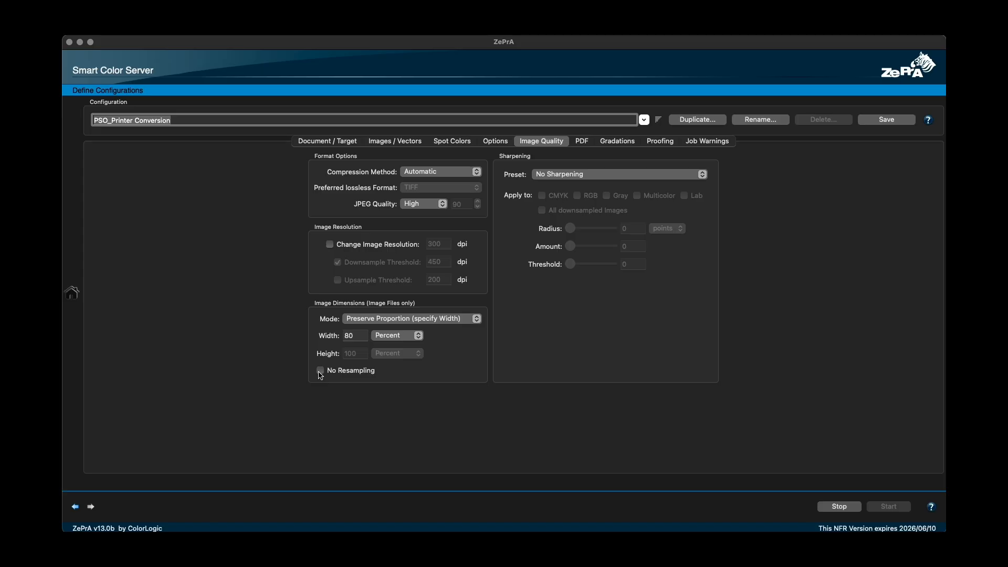
click(321, 370)
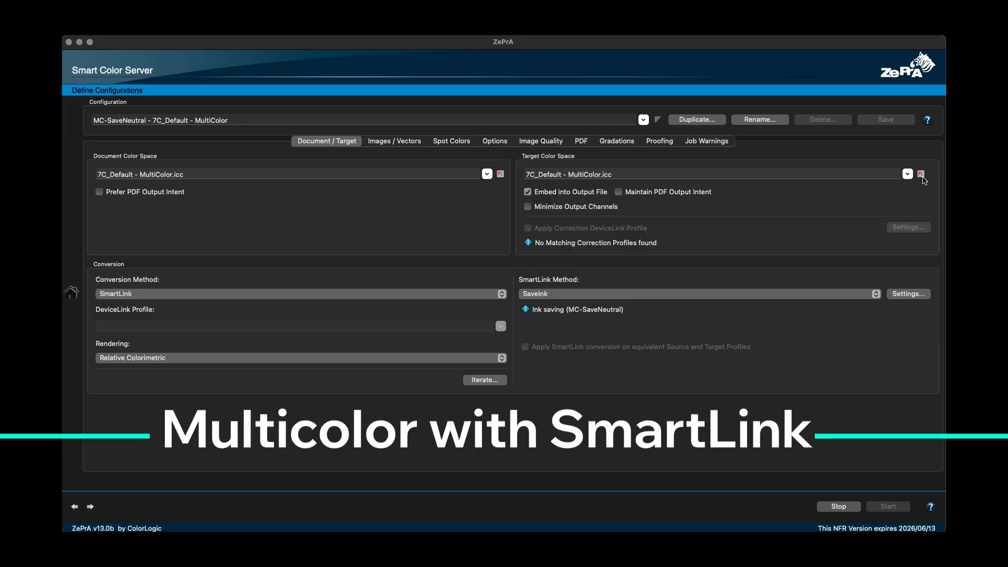
Review the Multicolor 4-n ink saving methods in the SmartLink settings of the MC-SaveNeutral configuration without changing them
click(891, 292)
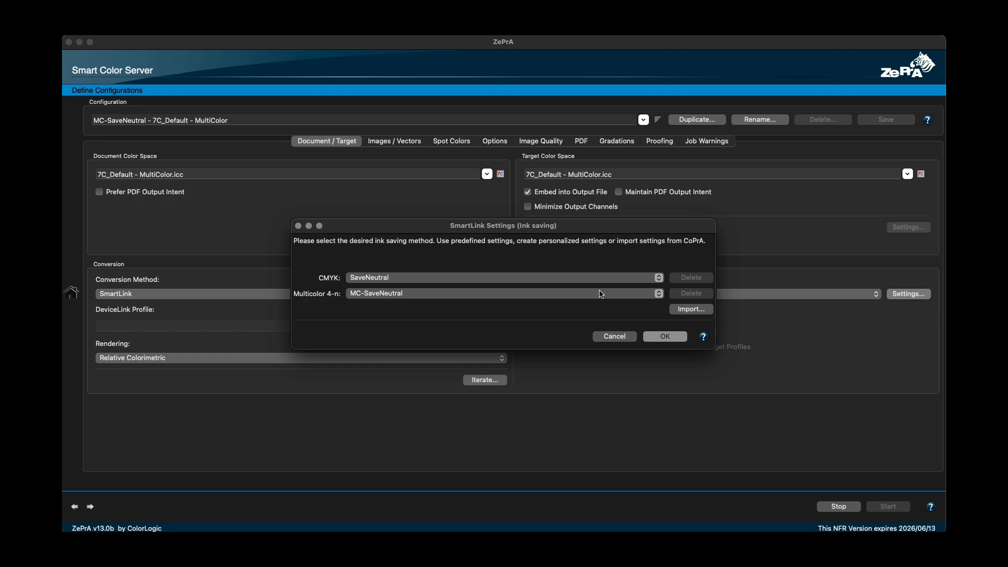
click(601, 294)
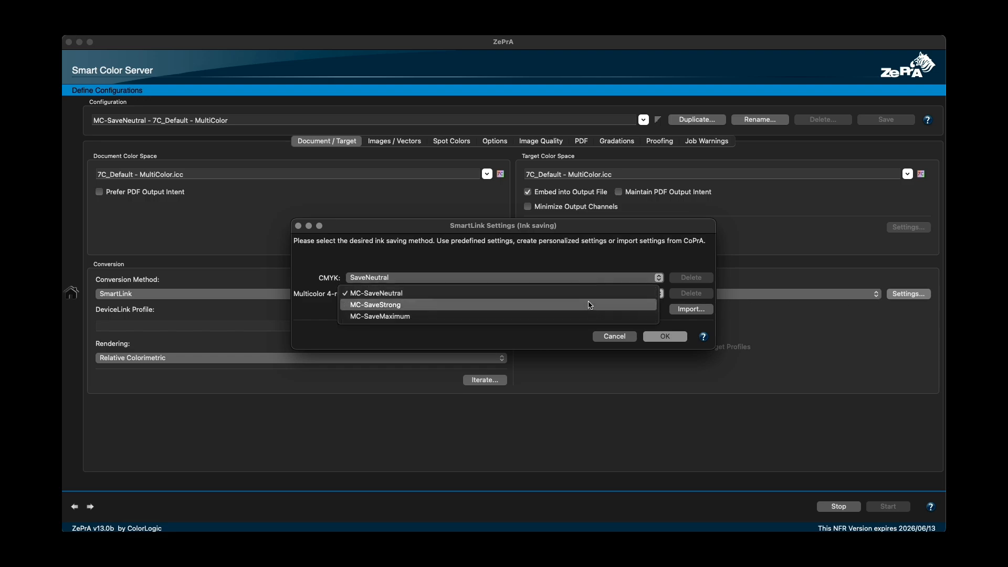
click(625, 342)
click(614, 336)
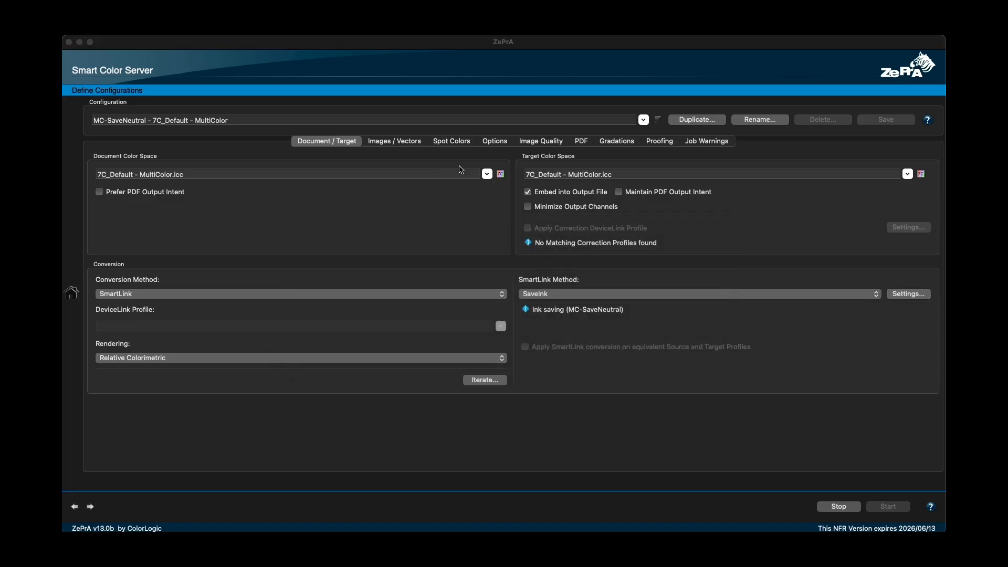
Set the document color space to ISO.icc and the SmartLink method to Multicolor - Preserve CMYK
click(458, 169)
text(iso)
key(Return)
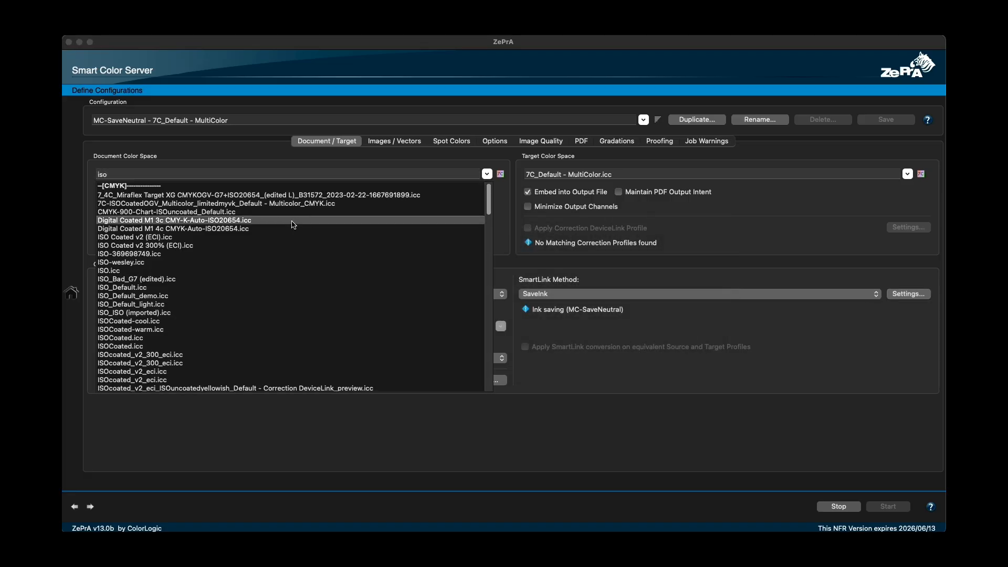
click(268, 272)
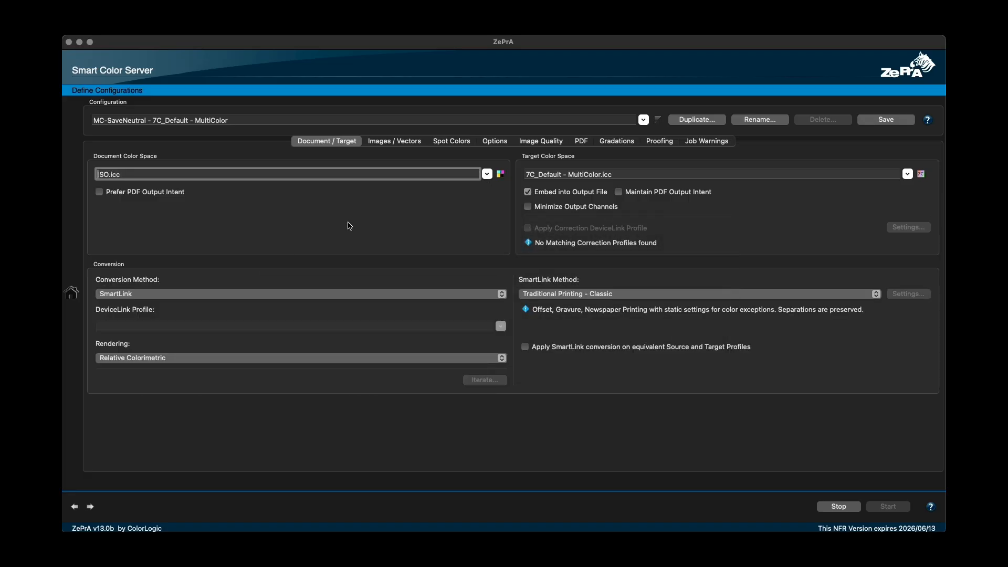
click(645, 294)
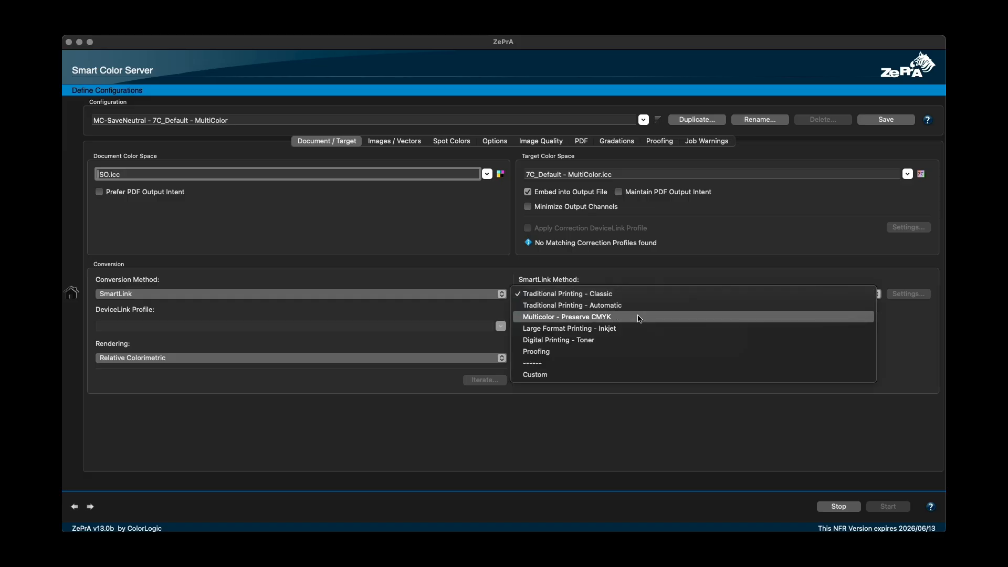
click(639, 317)
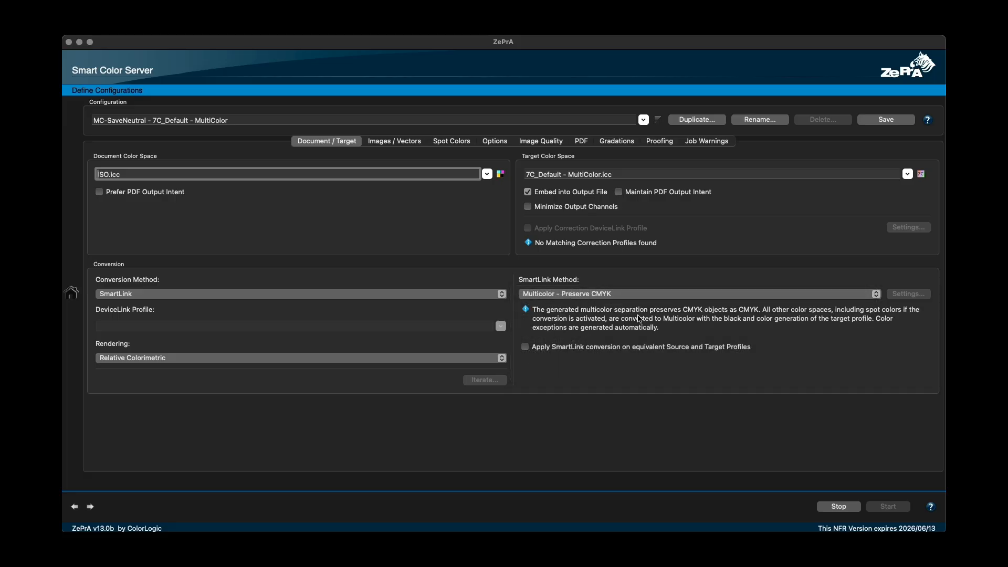